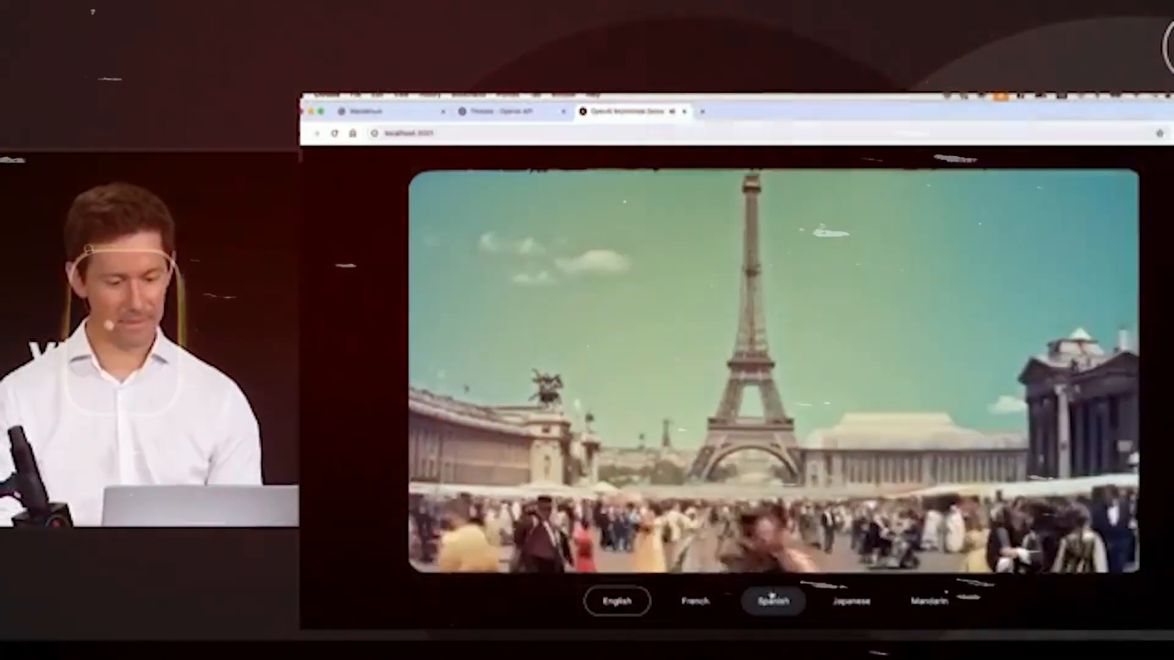
pyautogui.click(695, 601)
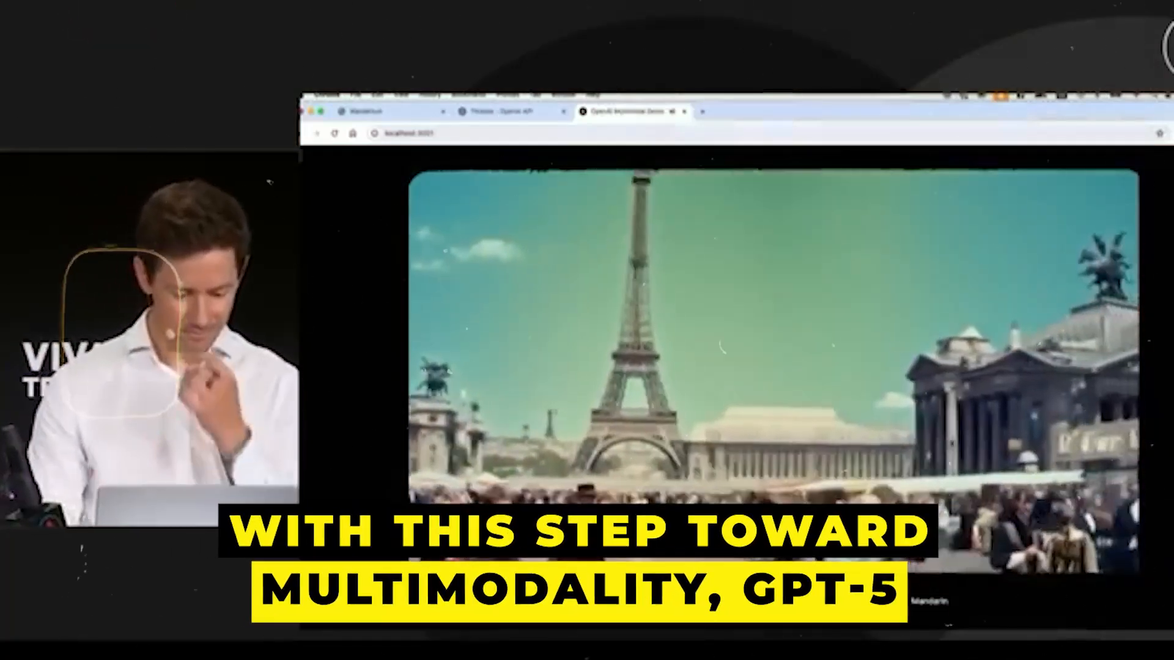